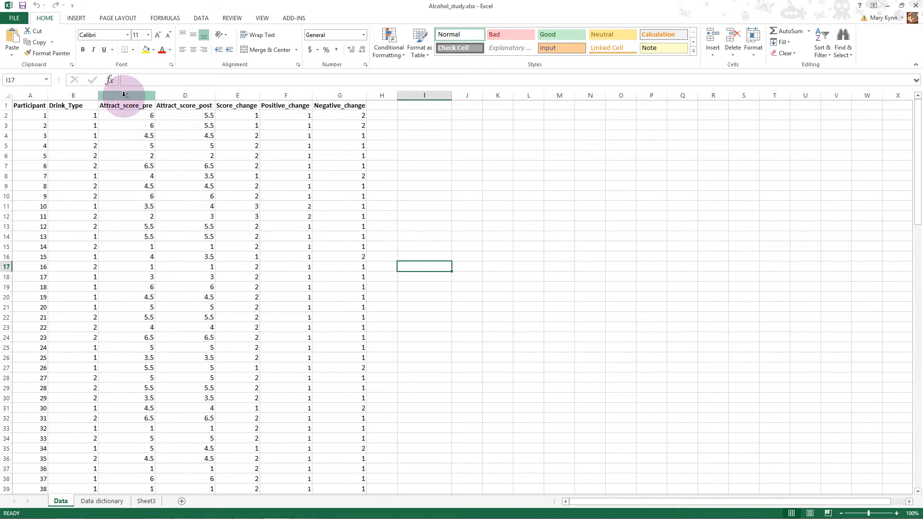
# Select the Drink_Type column in the workbook and switch to the empty Untitled3 dataset in IBM SPSS Statistics
pyautogui.click(124, 95)
pyautogui.click(85, 95)
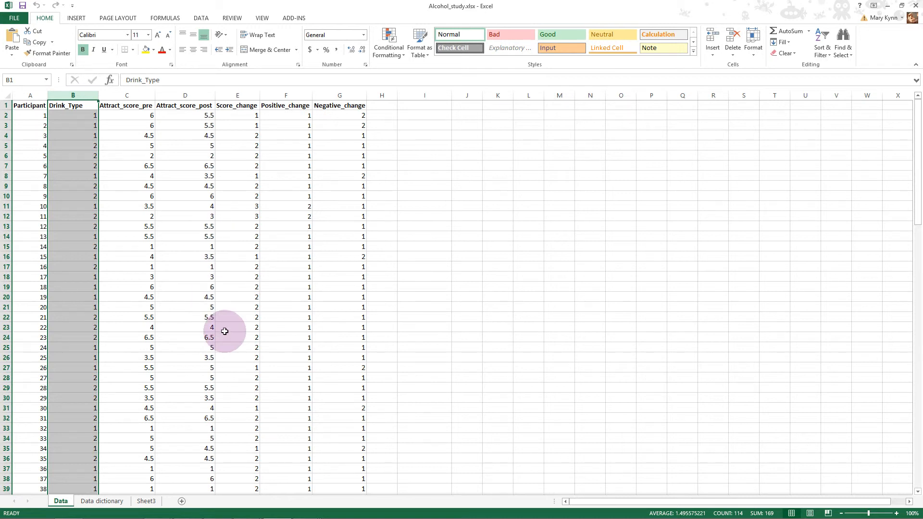
pyautogui.moveTo(202, 513)
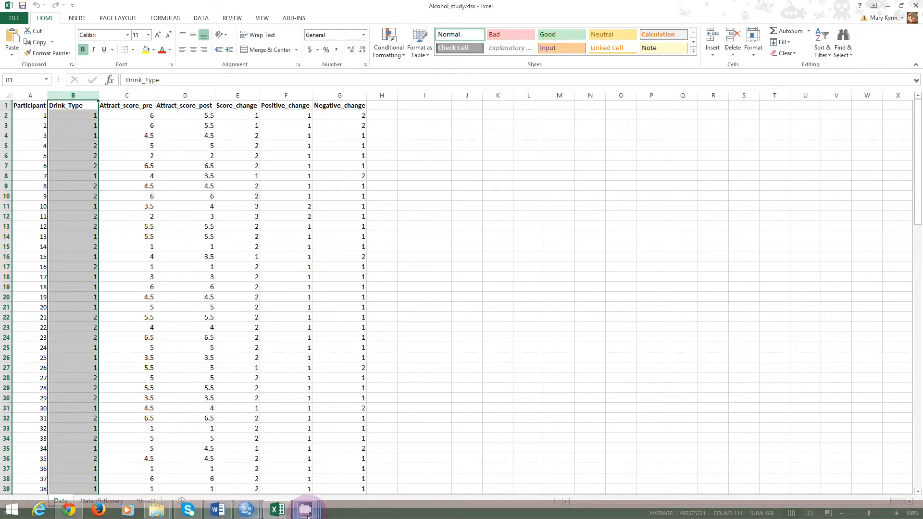
pyautogui.click(245, 510)
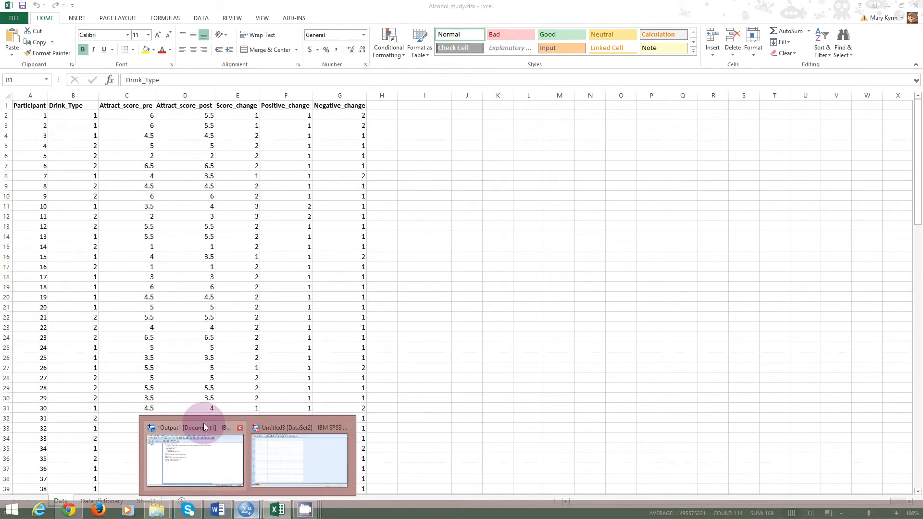
pyautogui.moveTo(213, 425)
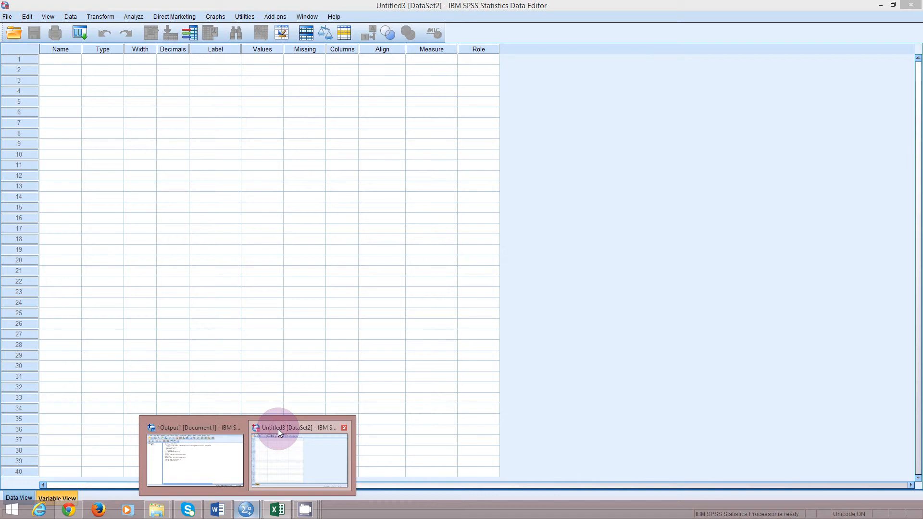
pyautogui.click(277, 429)
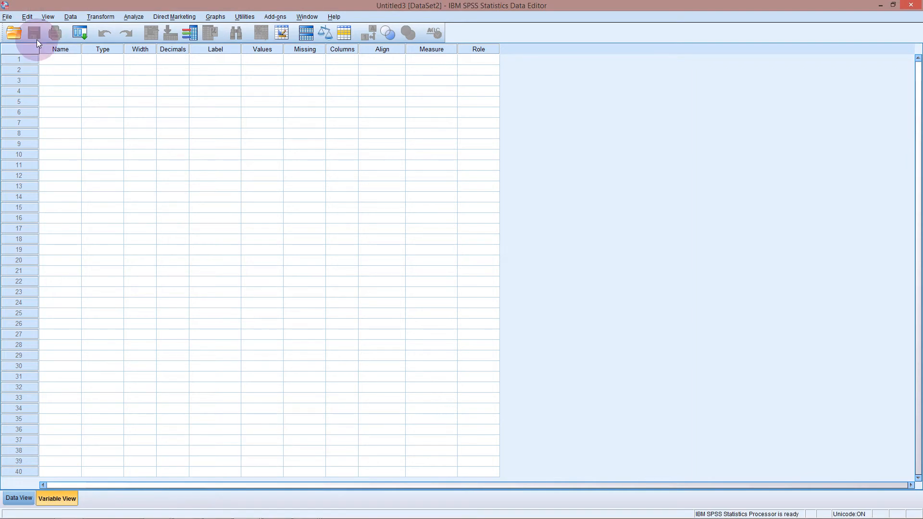
# Open the Excel file Alcohol_study.xlsx as data, importing the Data worksheet with variable names read from the first row
pyautogui.click(7, 17)
pyautogui.moveTo(31, 41)
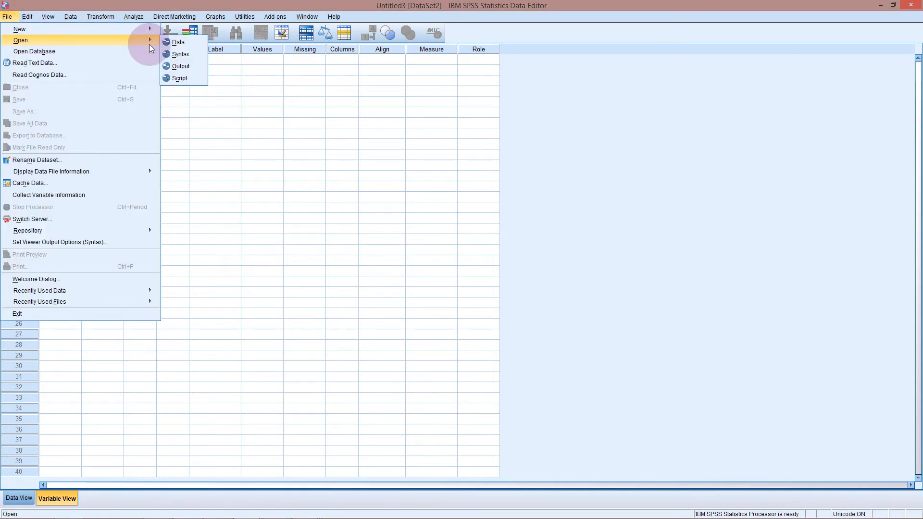
pyautogui.click(173, 42)
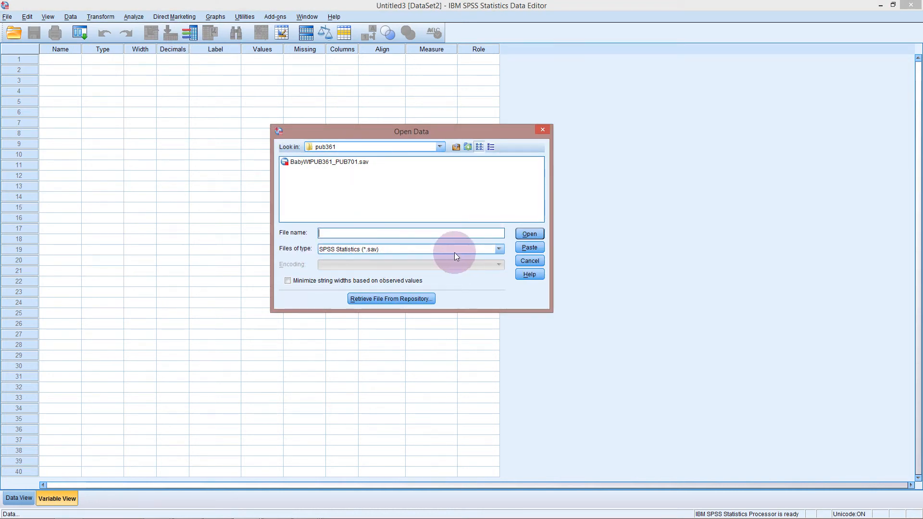
pyautogui.click(488, 249)
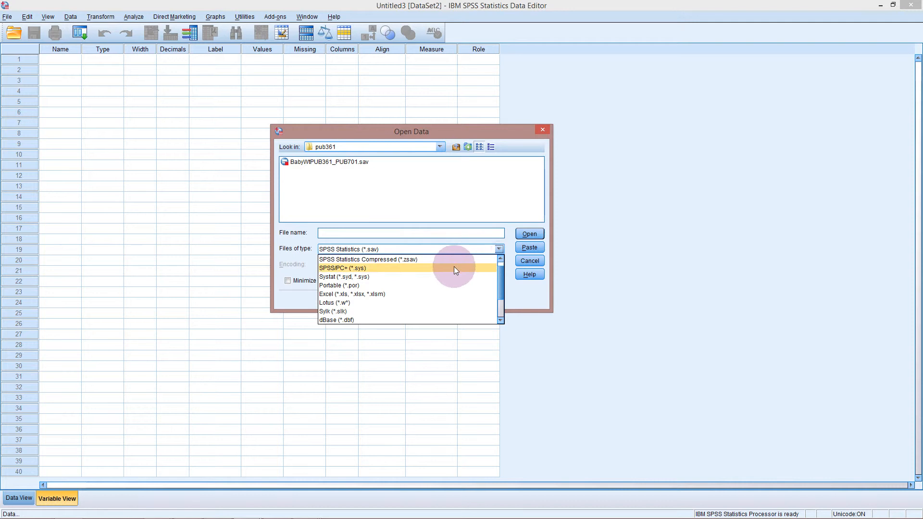
pyautogui.click(365, 294)
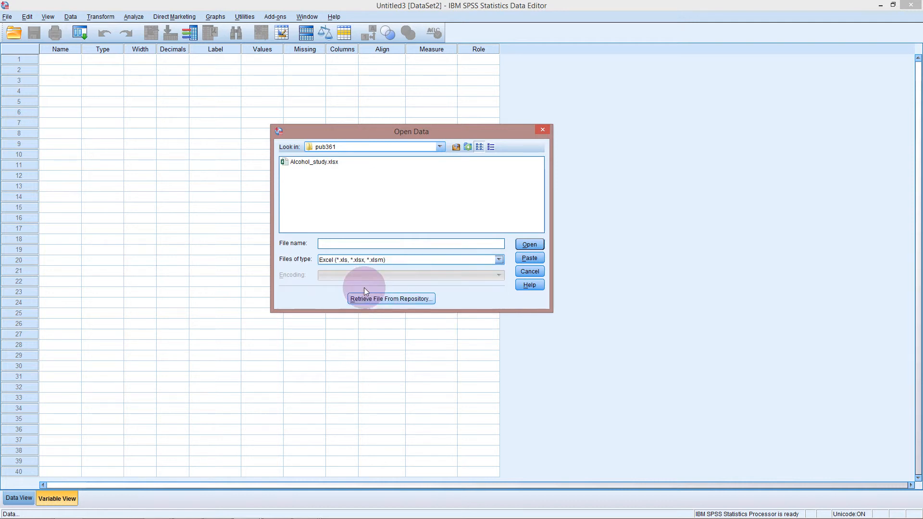
pyautogui.click(322, 162)
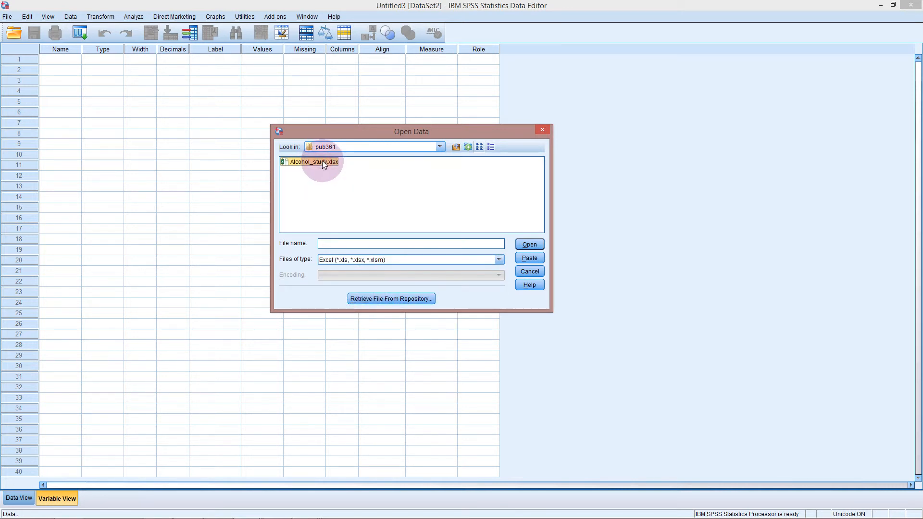
pyautogui.click(528, 245)
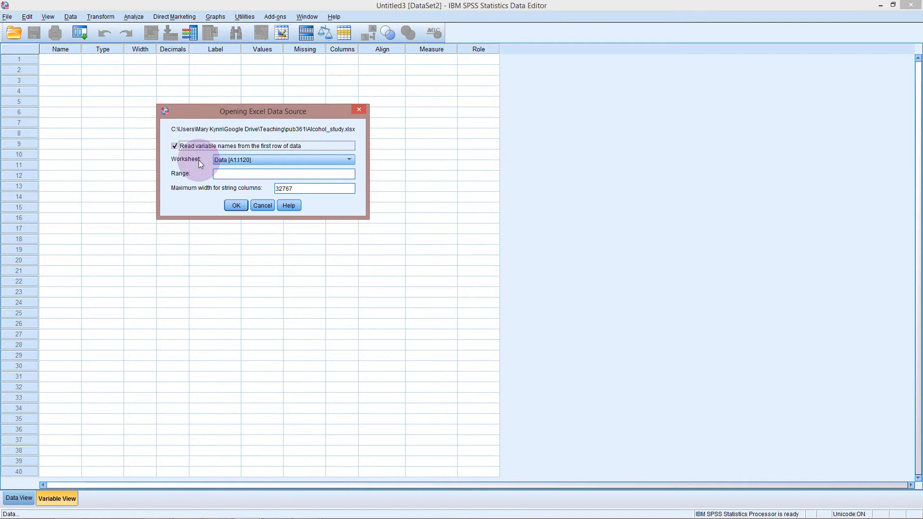
pyautogui.click(234, 206)
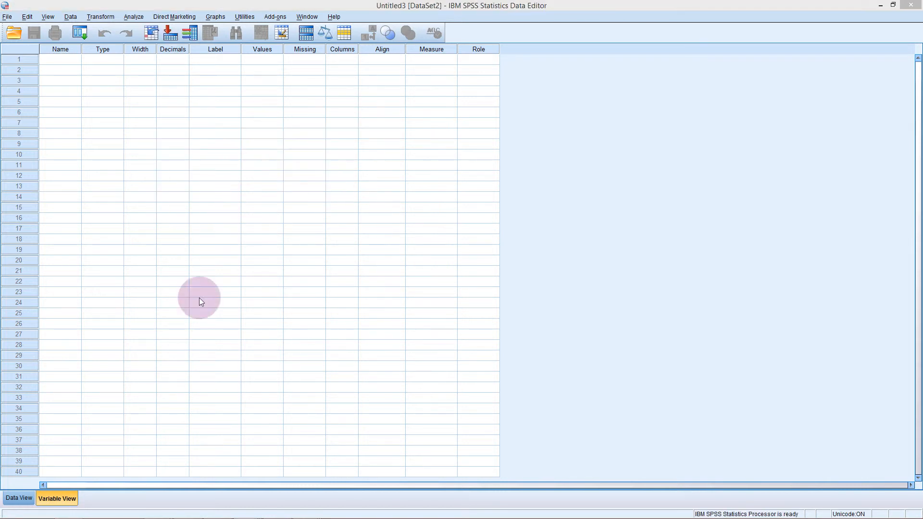
pyautogui.moveTo(524, 518); pyautogui.dragTo(491, 71)
pyautogui.click(705, 46)
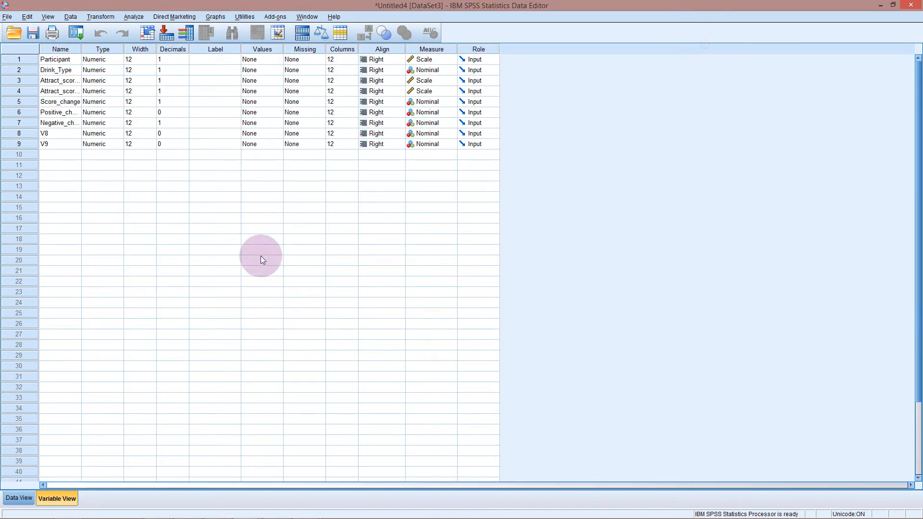
# Delete the empty variables V8 and V9 from the imported dataset in Data View
pyautogui.click(19, 498)
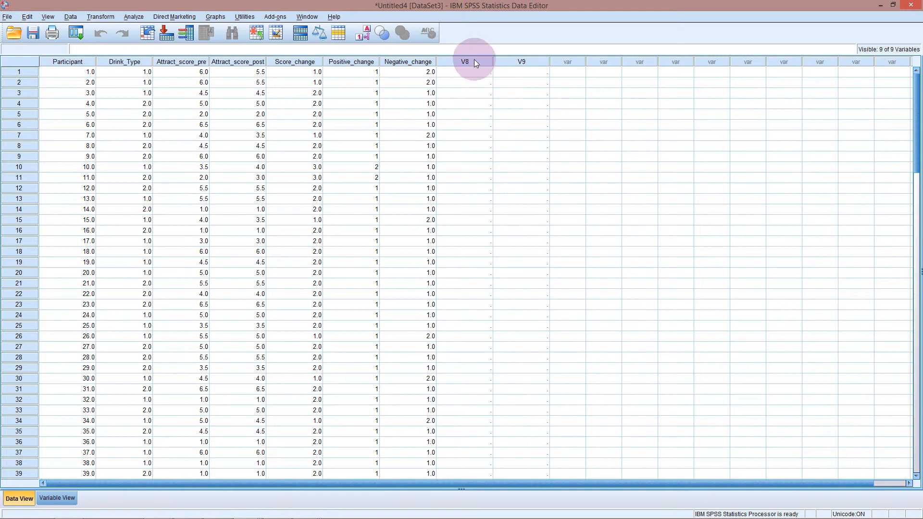
pyautogui.moveTo(469, 60); pyautogui.dragTo(503, 62)
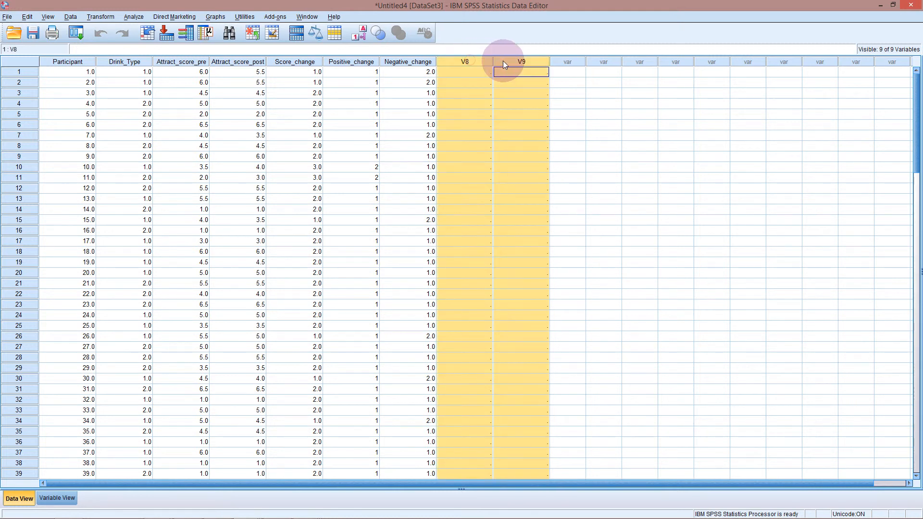
pyautogui.rightClick(506, 61)
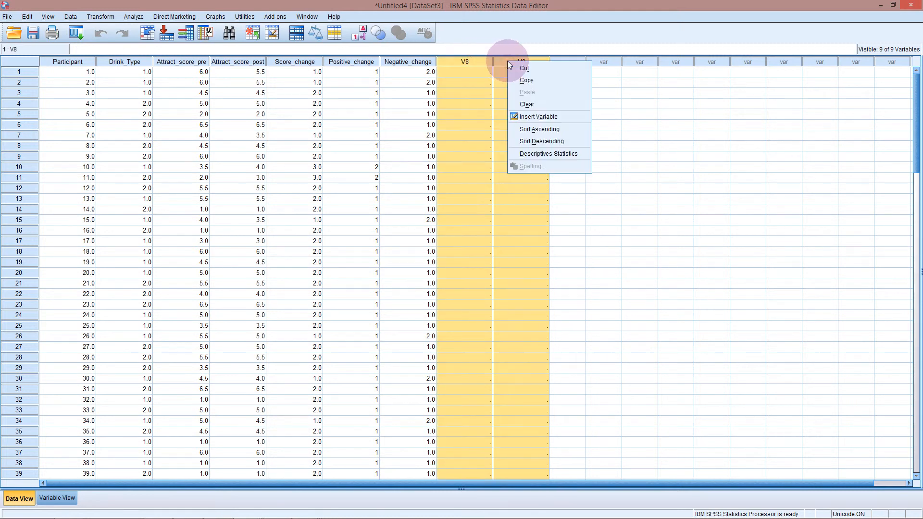
pyautogui.click(521, 103)
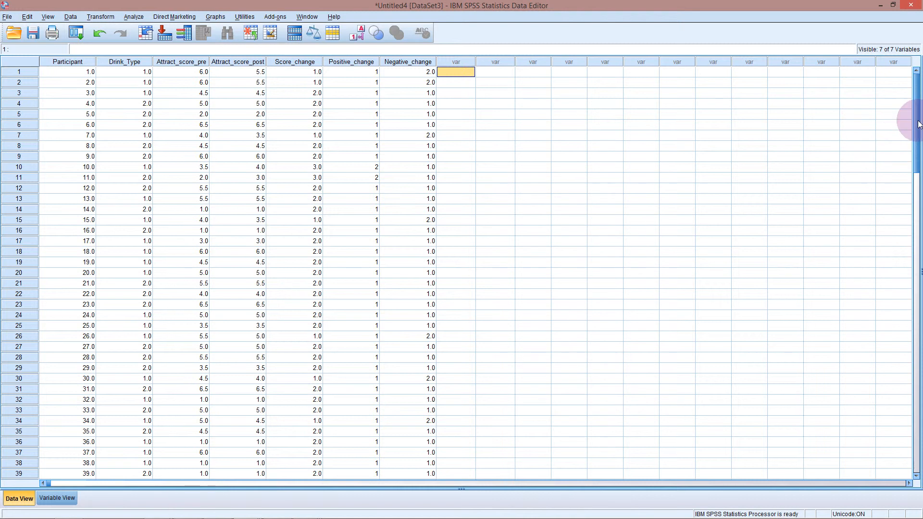
# Delete the empty cases 114 to 119 at the end of the dataset and return to the first case
pyautogui.moveTo(918, 124); pyautogui.dragTo(918, 370)
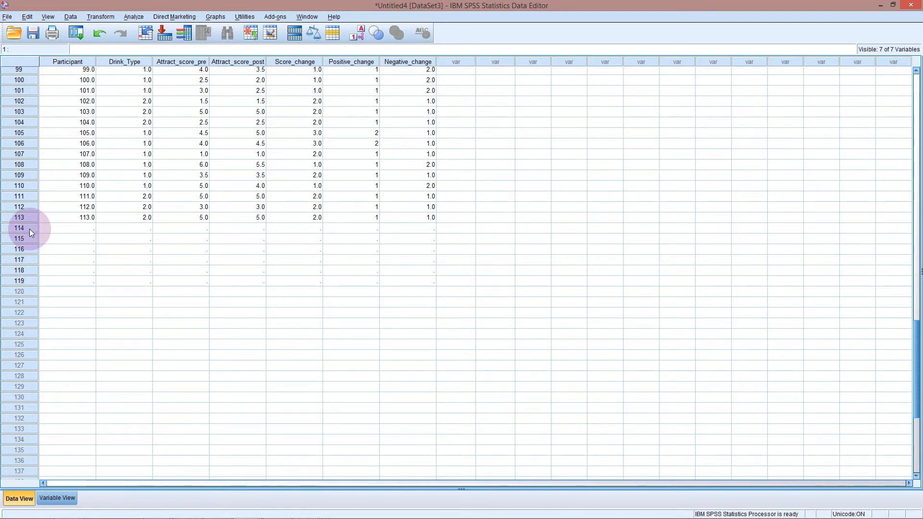
pyautogui.moveTo(29, 228); pyautogui.dragTo(25, 279)
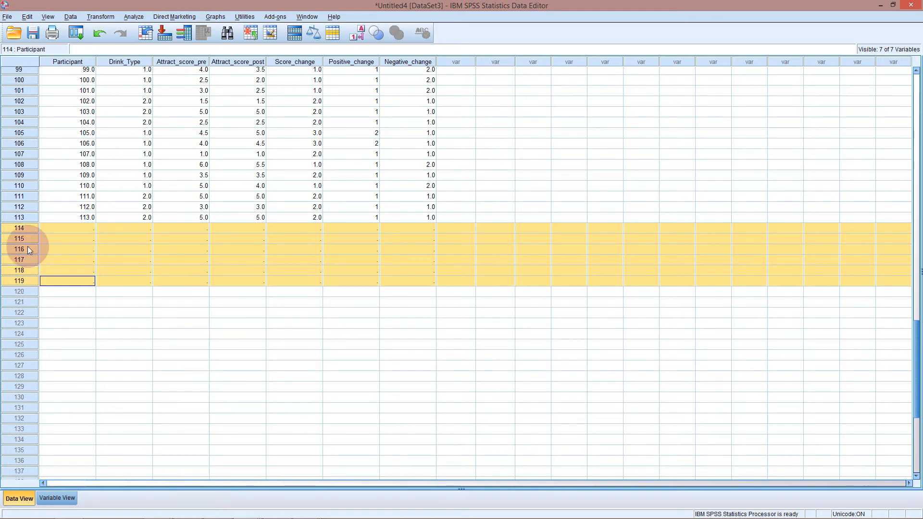
pyautogui.rightClick(24, 281)
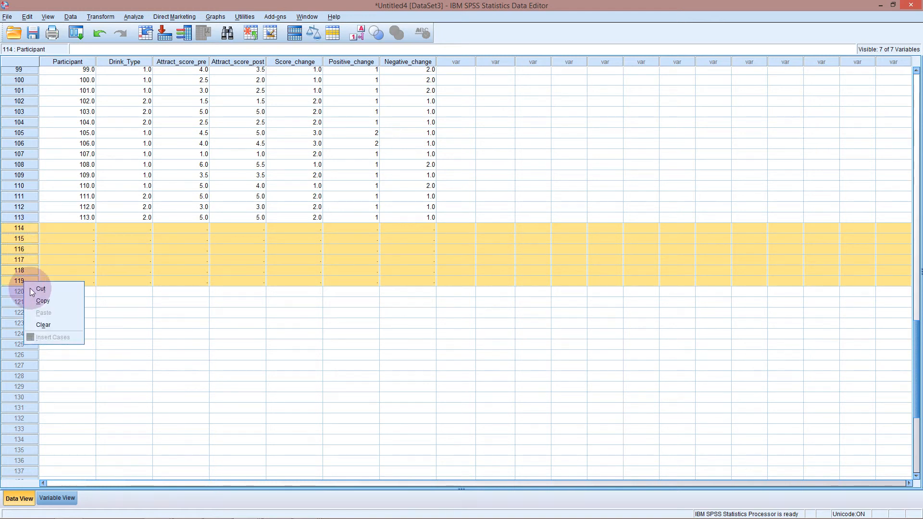
pyautogui.click(44, 327)
pyautogui.scroll(12, 253, 253)
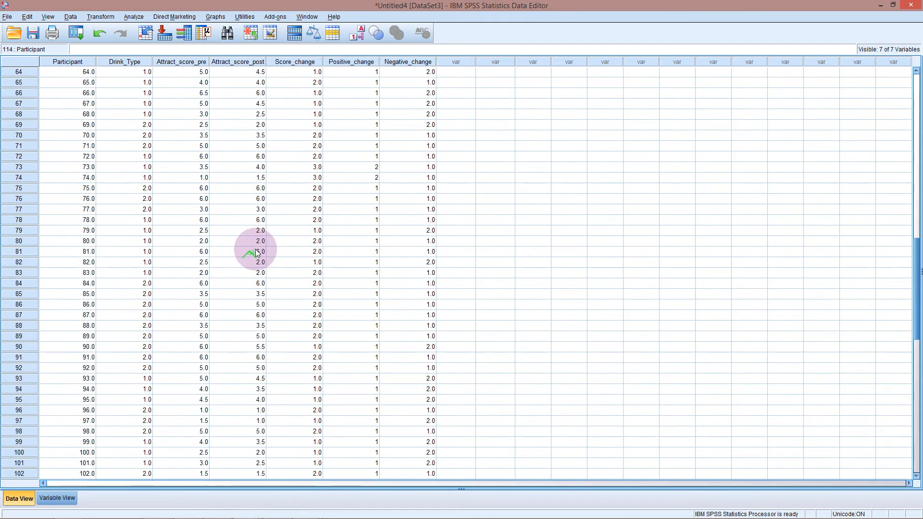
pyautogui.moveTo(906, 207); pyautogui.dragTo(912, 79)
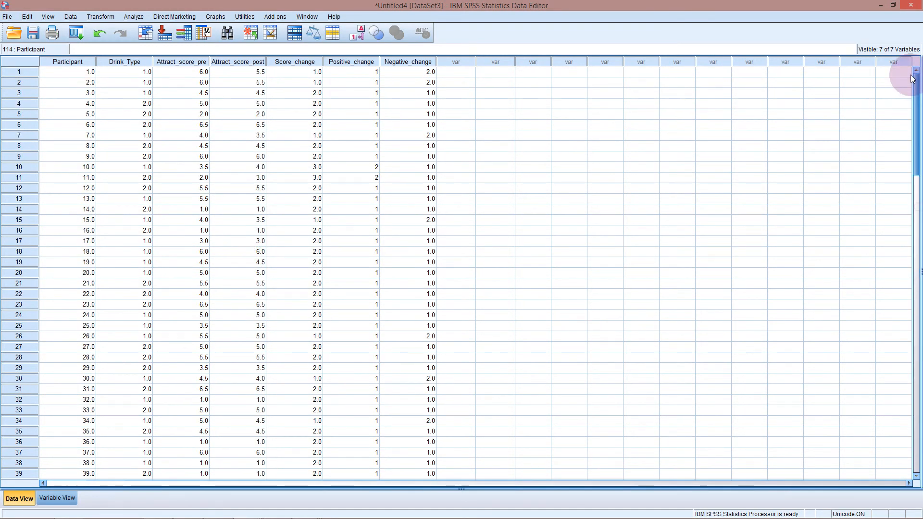
# Widen the Name and Label columns in Variable View and set the measure of Attract_score_pre to Ordinal
pyautogui.click(58, 498)
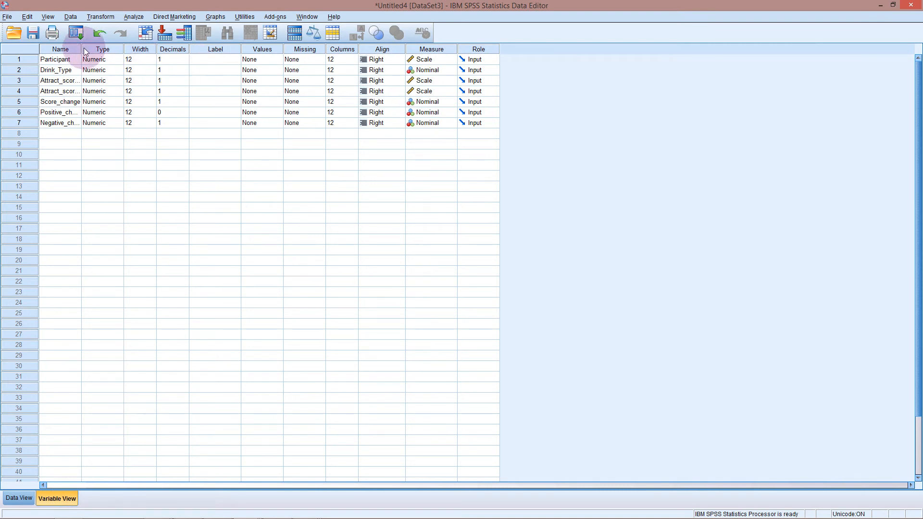
pyautogui.moveTo(80, 49); pyautogui.dragTo(136, 48)
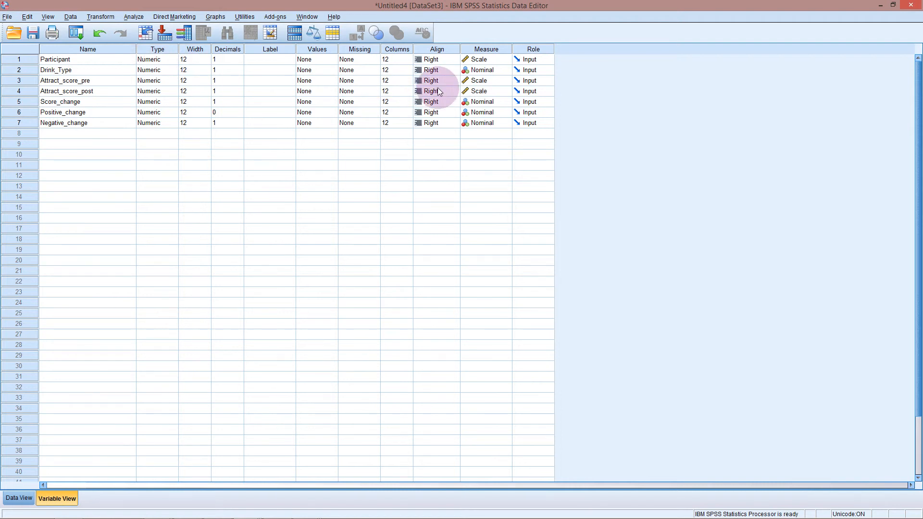
pyautogui.moveTo(308, 49); pyautogui.dragTo(351, 49)
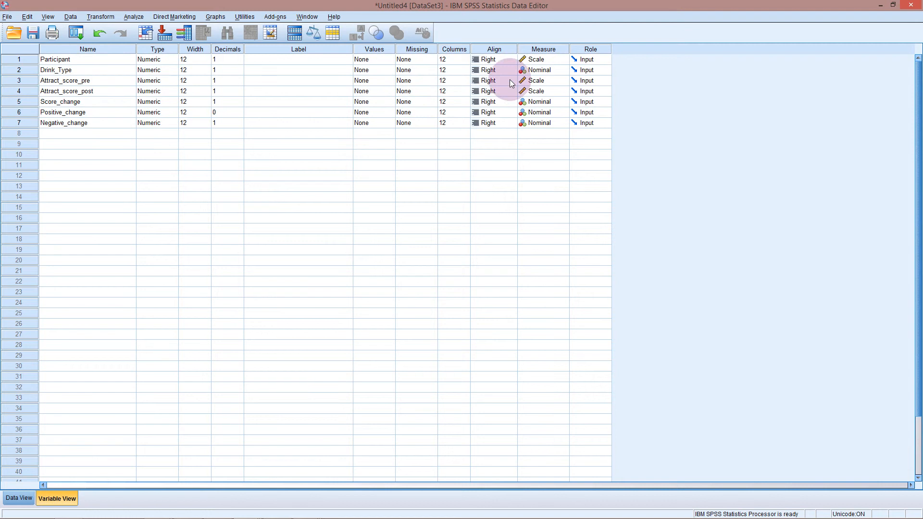
pyautogui.click(549, 83)
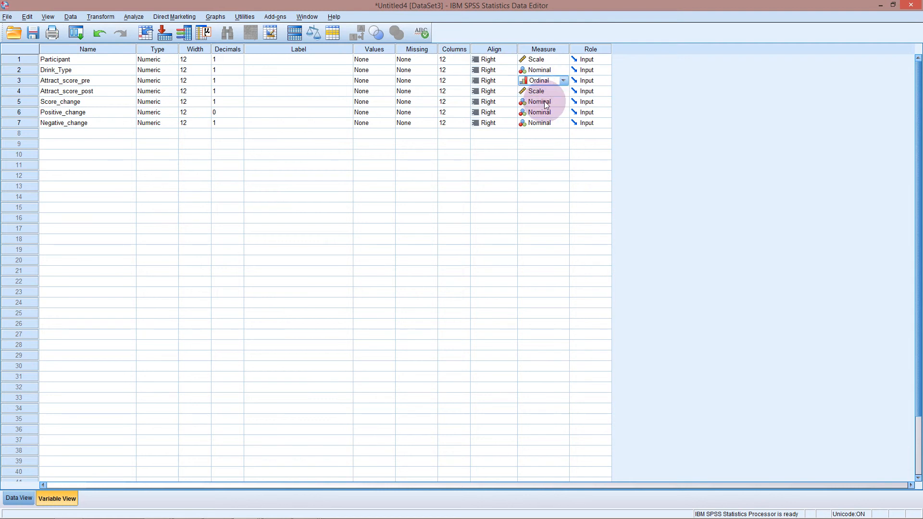
pyautogui.click(544, 101)
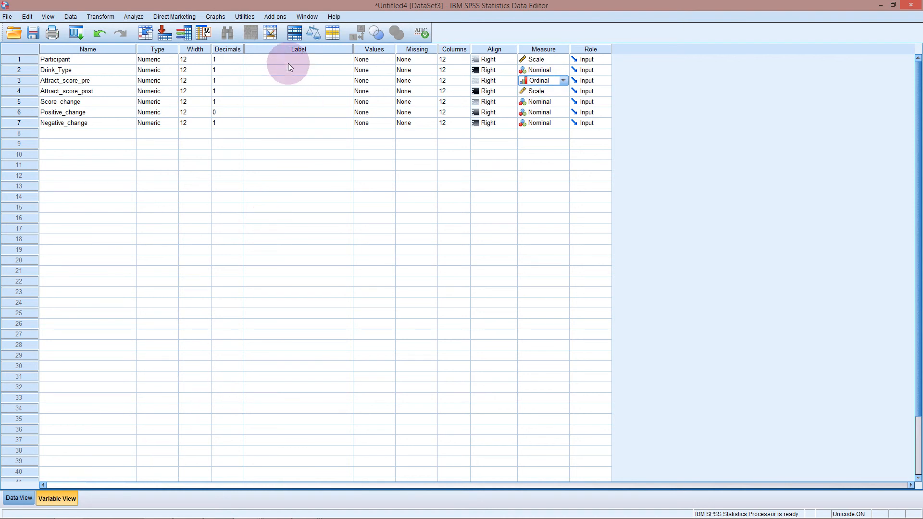
# Copy the variable descriptions in B2:B8 of the Data dictionary sheet in Excel and return to the Untitled4 dataset in SPSS
pyautogui.moveTo(117, 511)
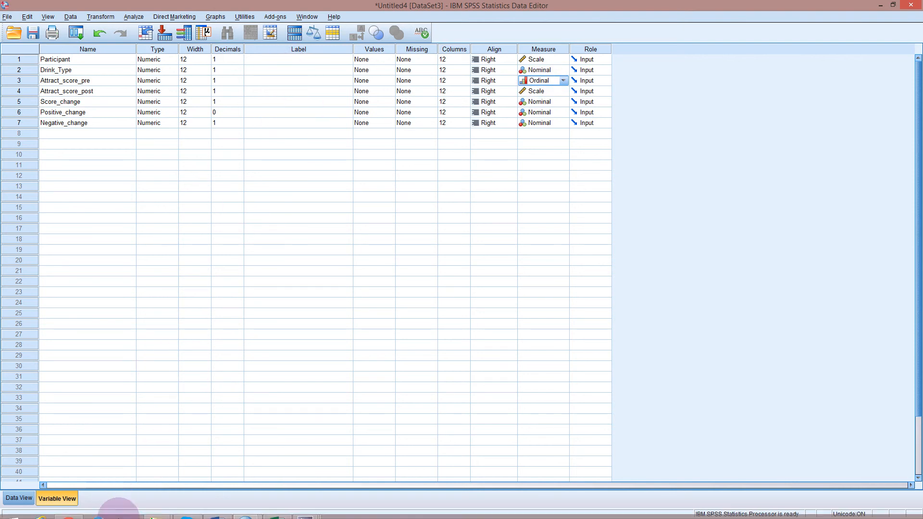
pyautogui.moveTo(278, 512)
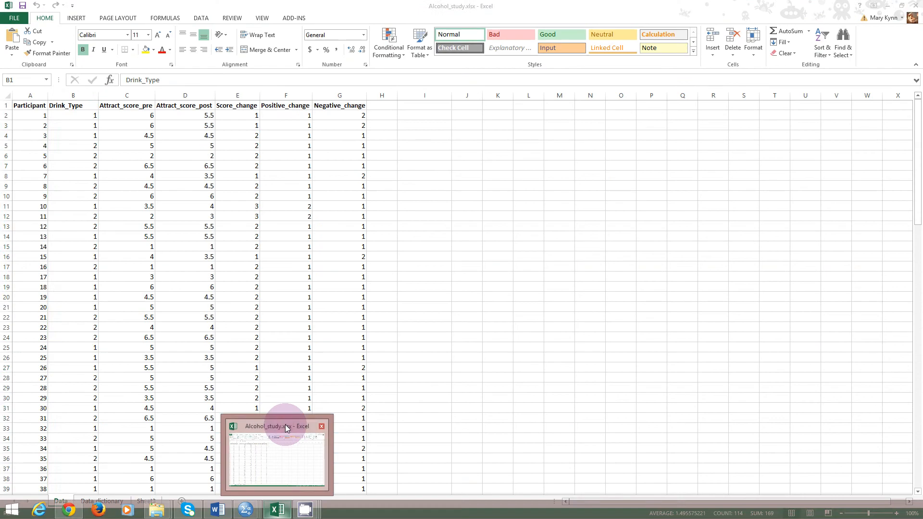
pyautogui.click(287, 427)
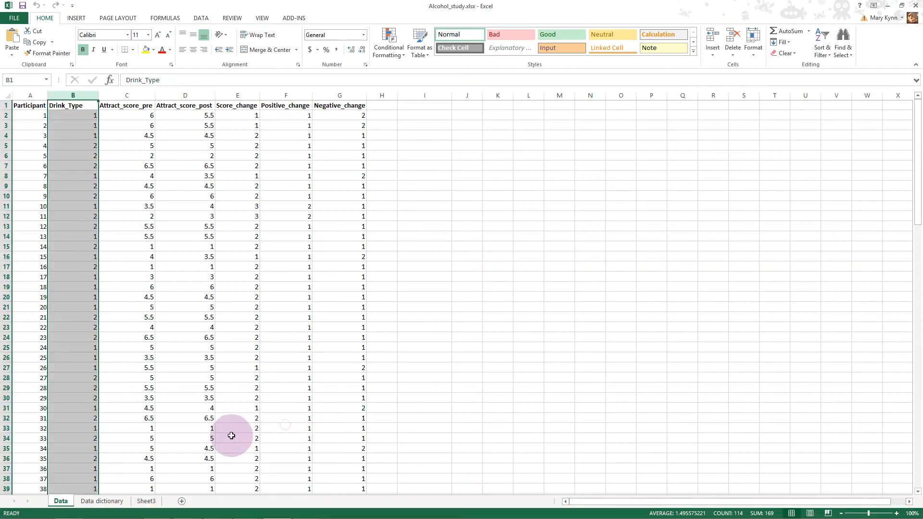
pyautogui.click(110, 502)
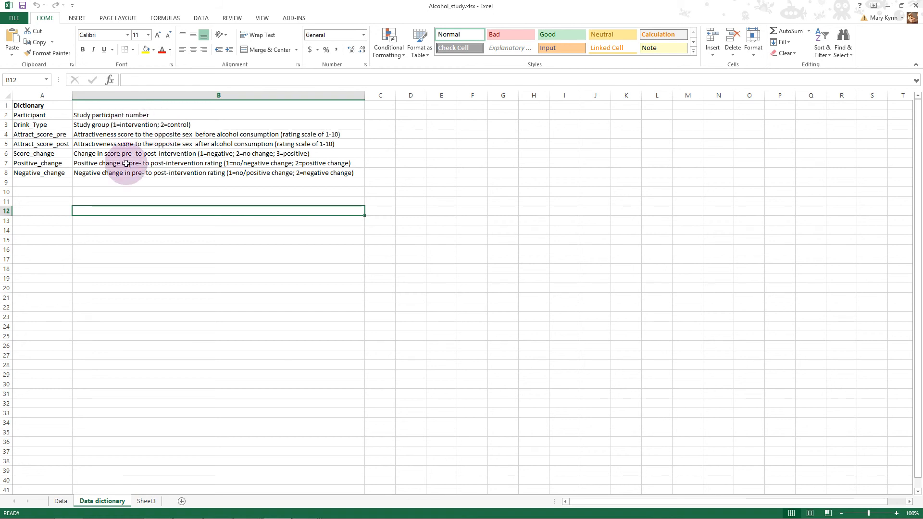
pyautogui.click(130, 117)
pyautogui.moveTo(133, 118); pyautogui.dragTo(128, 168)
pyautogui.rightClick(128, 168)
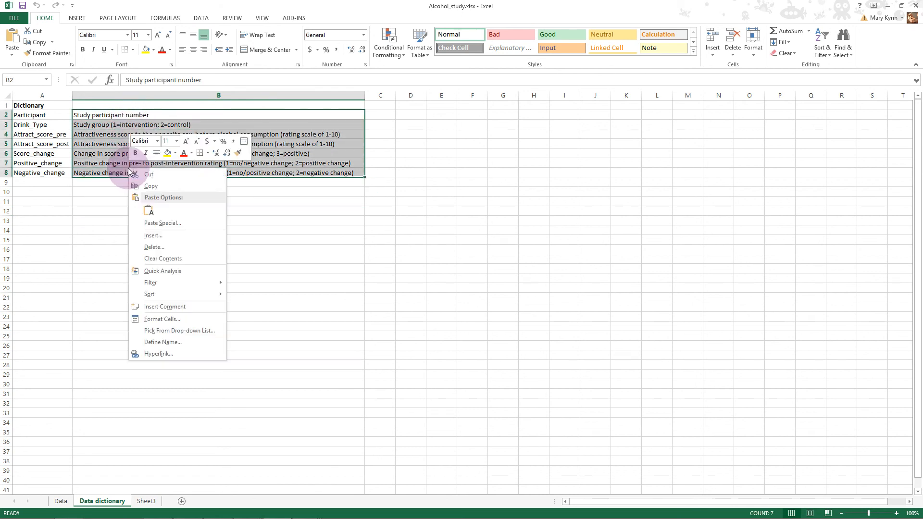
pyautogui.click(137, 187)
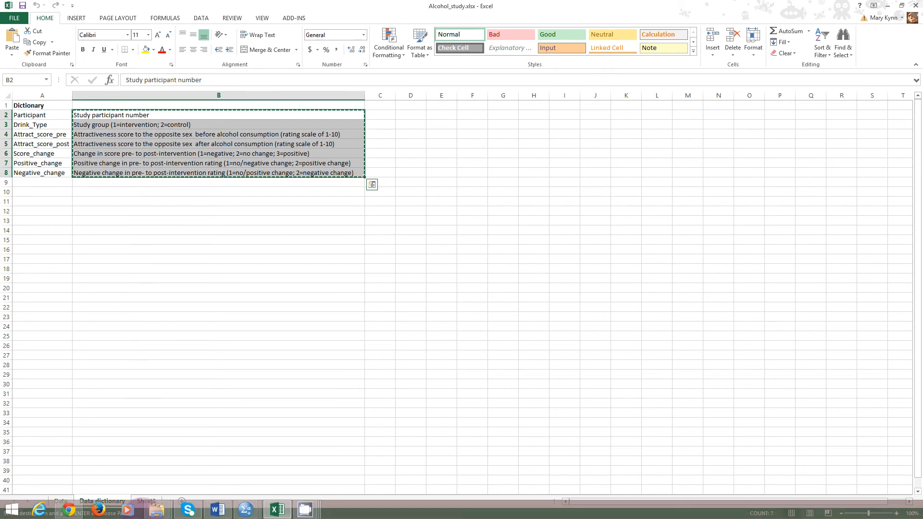
pyautogui.click(257, 513)
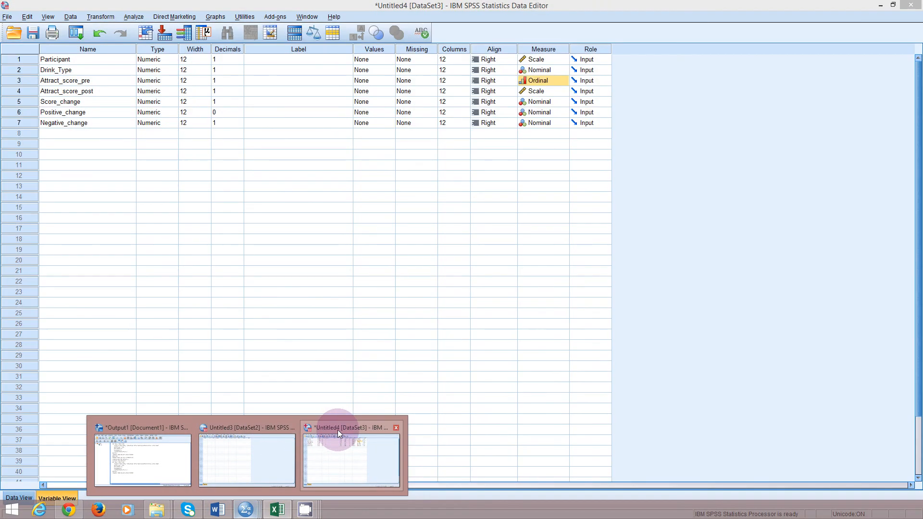
pyautogui.click(338, 429)
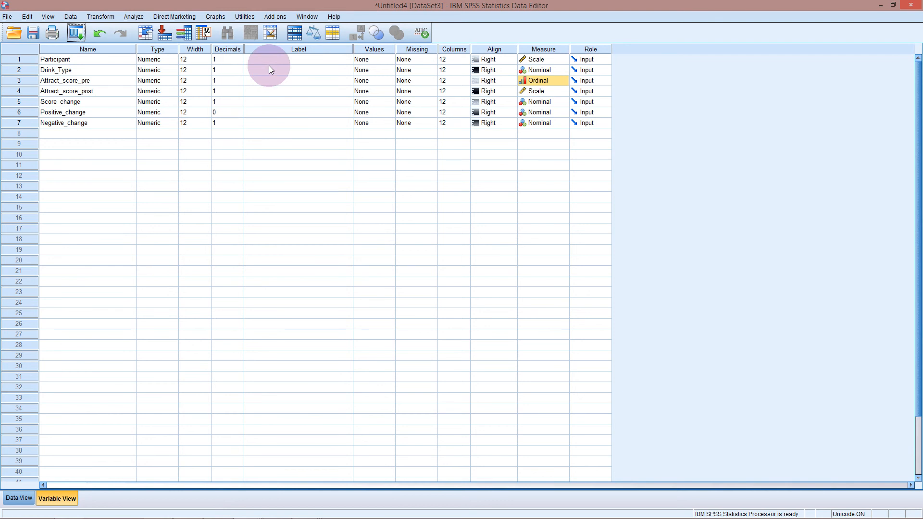
# Paste the copied variable descriptions into the Label cells starting at Participant and widen the Label column
pyautogui.click(255, 59)
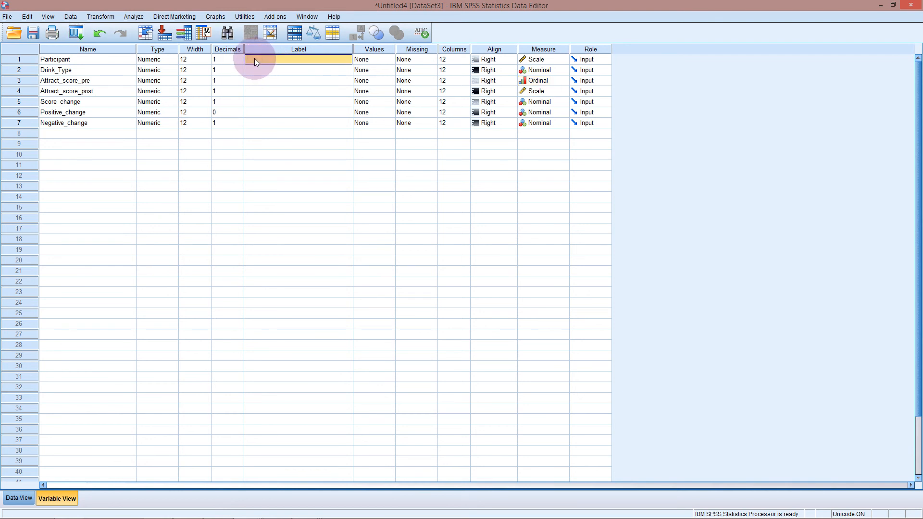
pyautogui.rightClick(254, 59)
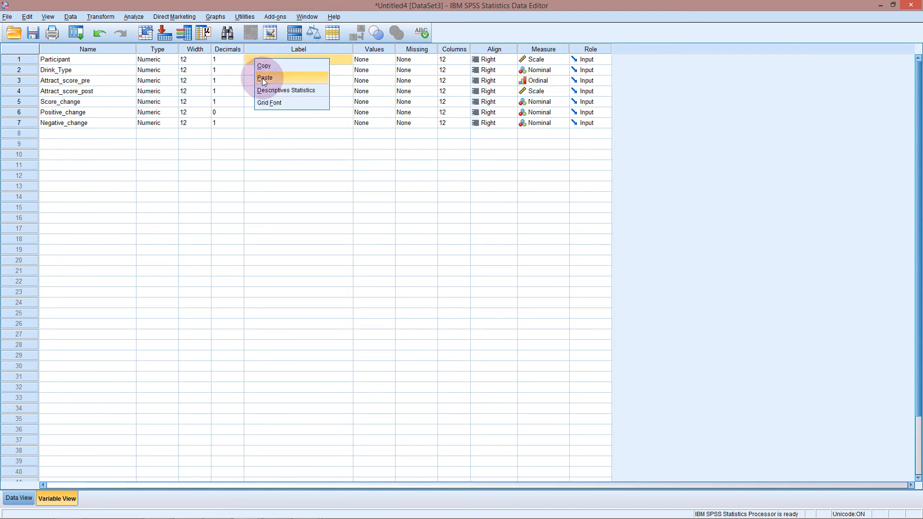
pyautogui.click(263, 76)
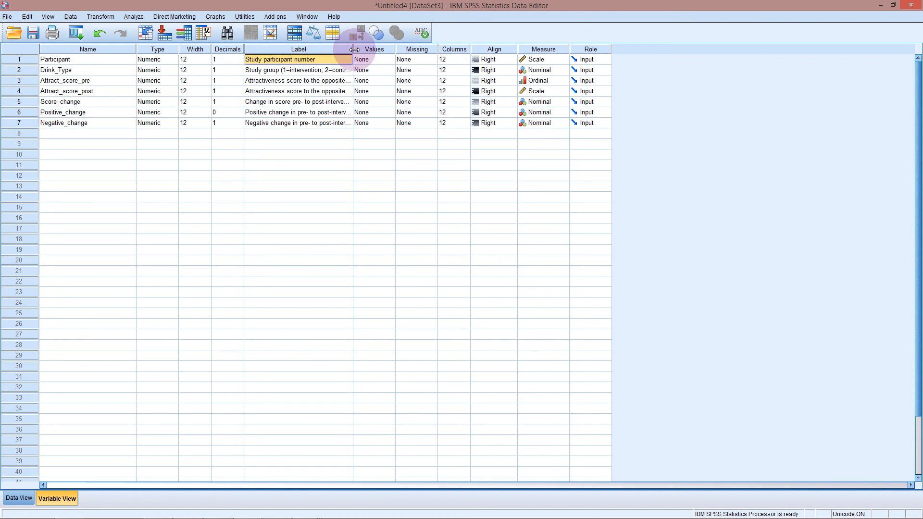
pyautogui.moveTo(374, 49); pyautogui.dragTo(445, 51)
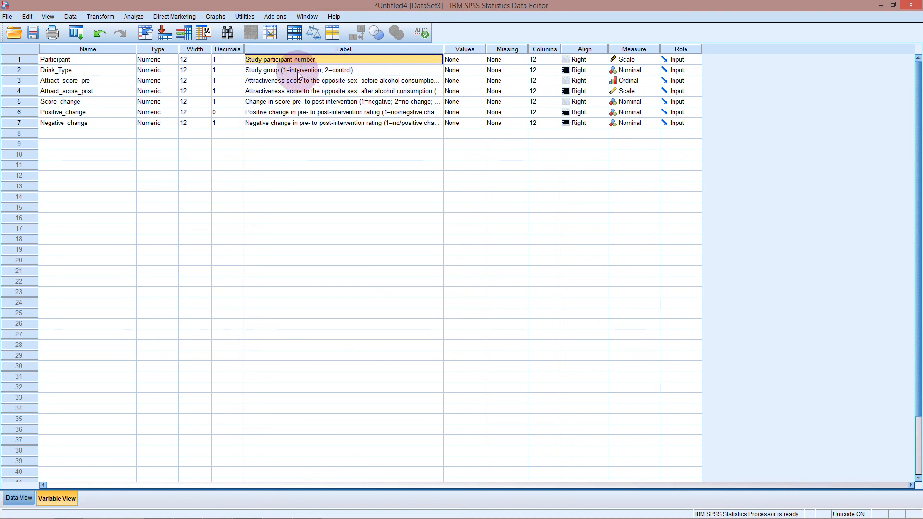
# Define value labels for Drink_Type as 1 = Intervention and 2 = Control, and widen the Values column
pyautogui.click(364, 72)
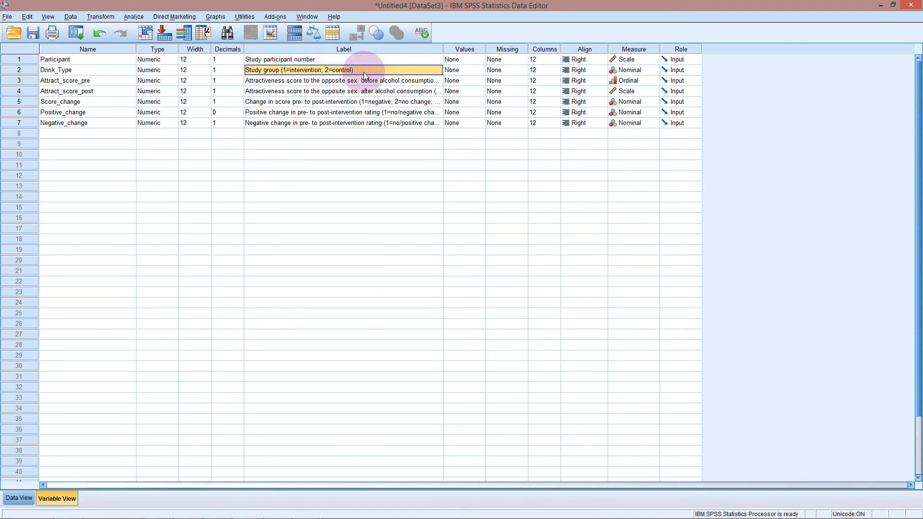
pyautogui.click(466, 71)
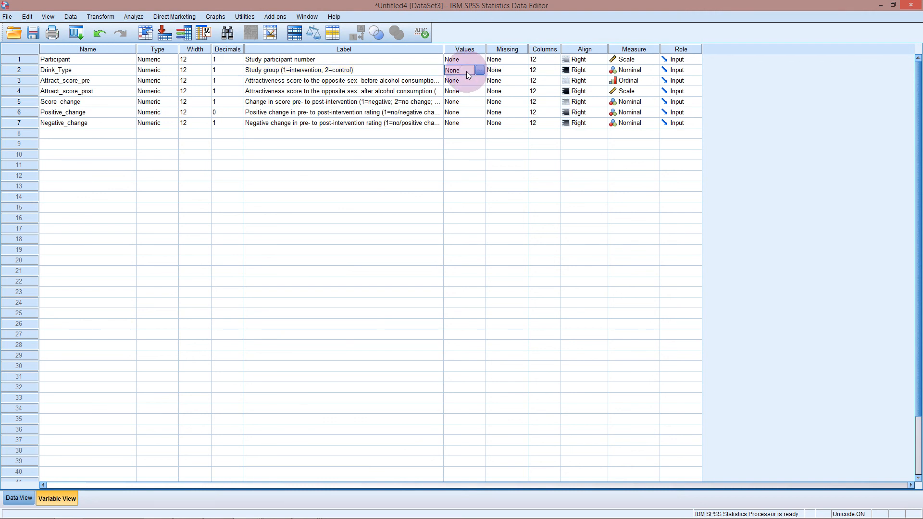
pyautogui.click(479, 70)
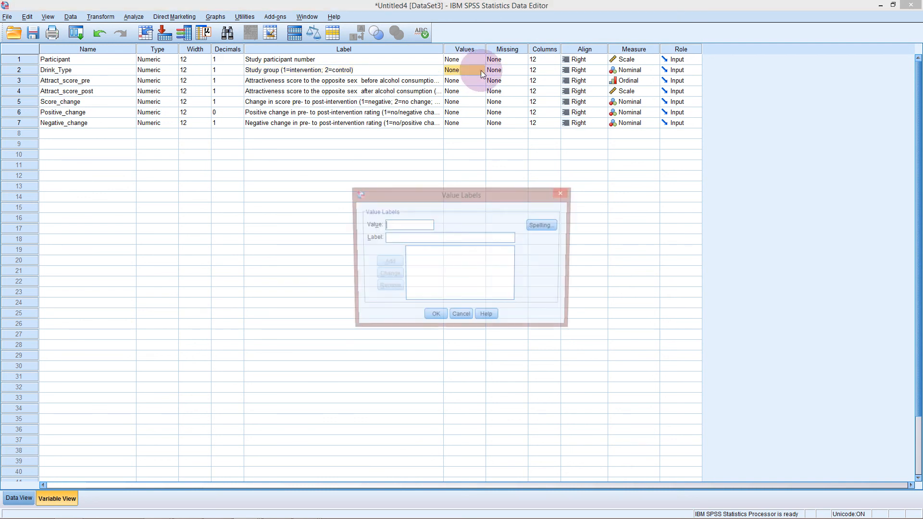
pyautogui.write('1')
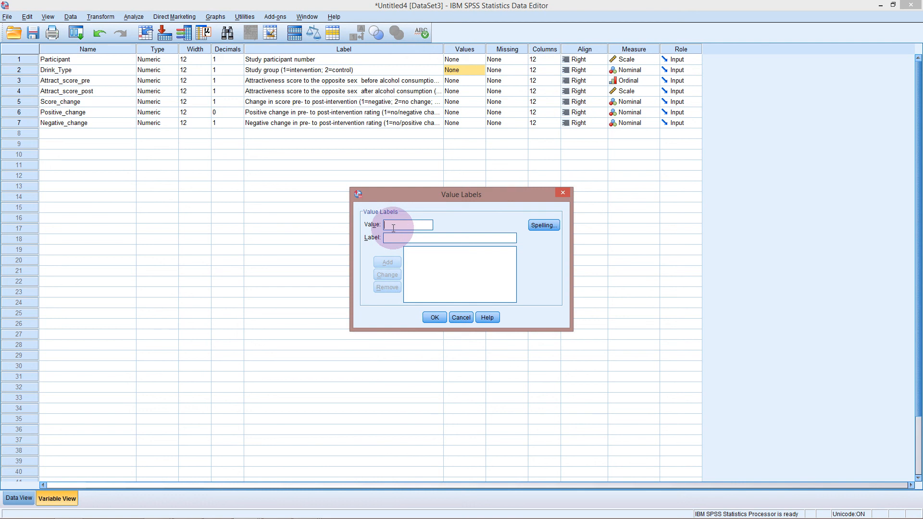
pyautogui.click(396, 237)
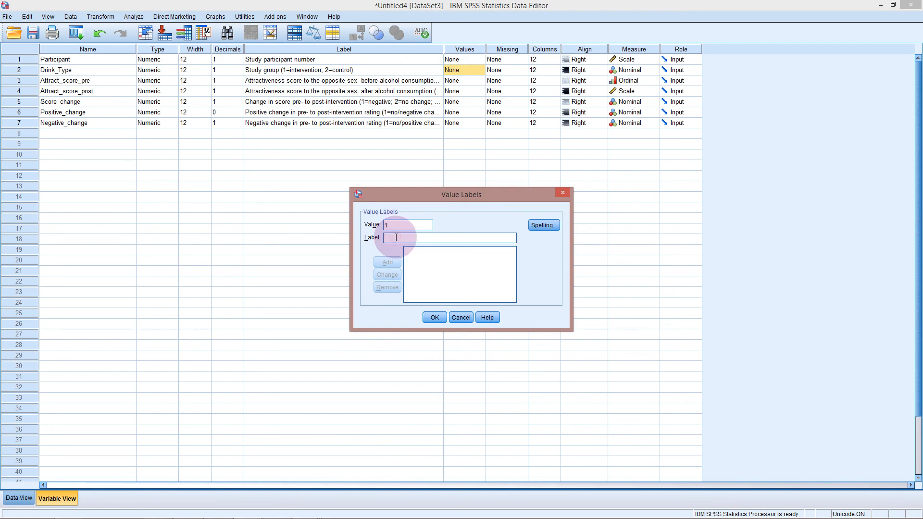
pyautogui.write('Intervention')
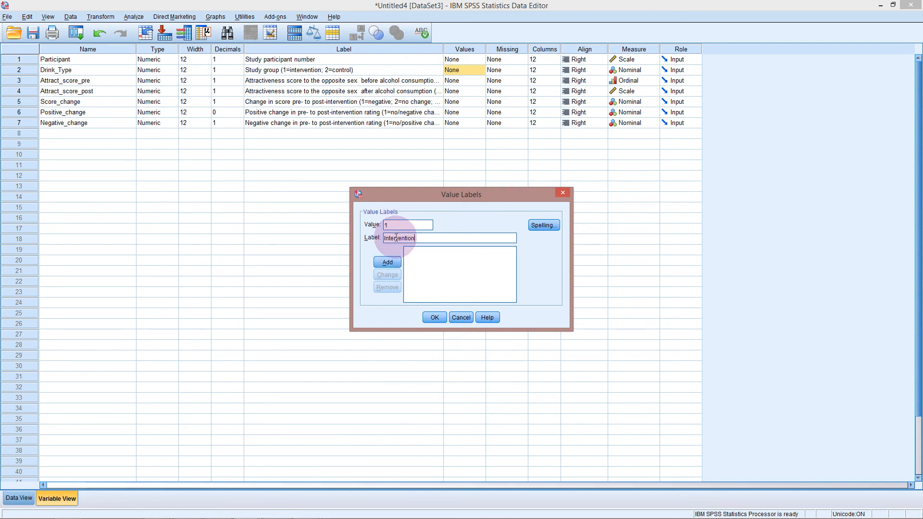
pyautogui.click(387, 262)
pyautogui.write('2')
pyautogui.click(396, 237)
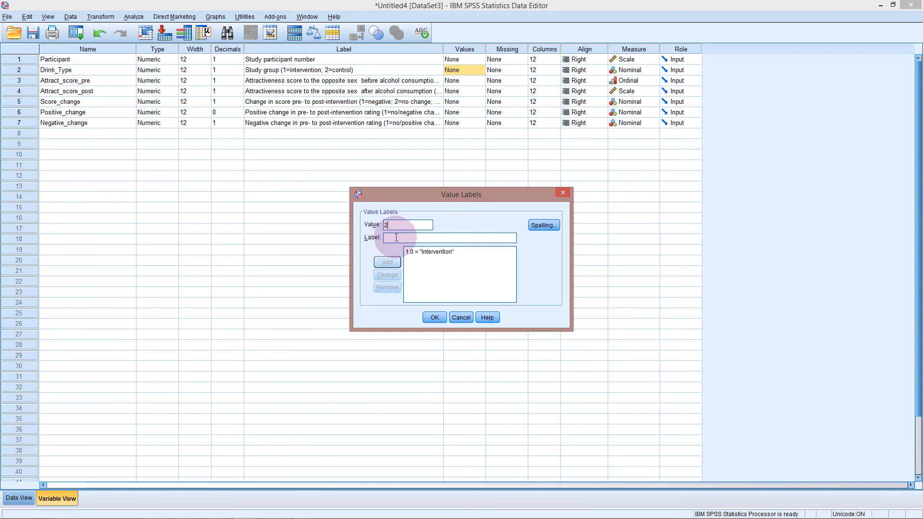
pyautogui.write('Control')
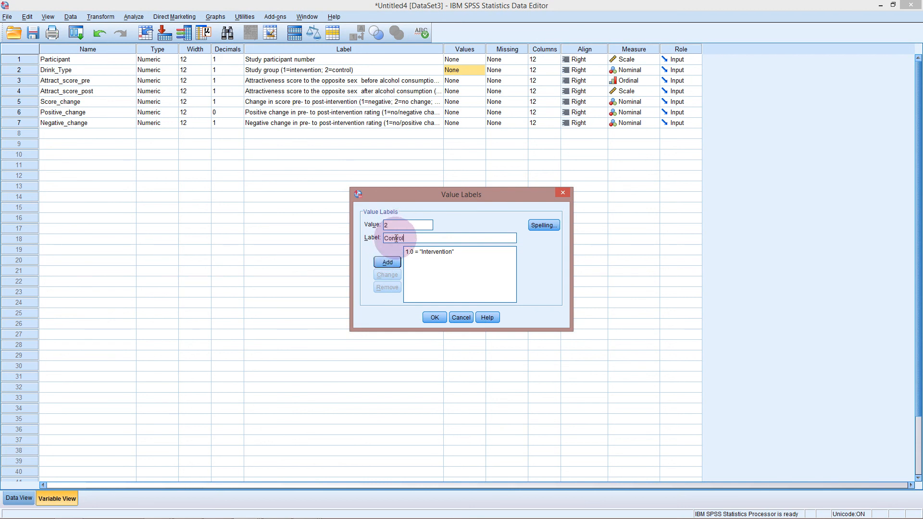
pyautogui.click(387, 262)
pyautogui.click(428, 318)
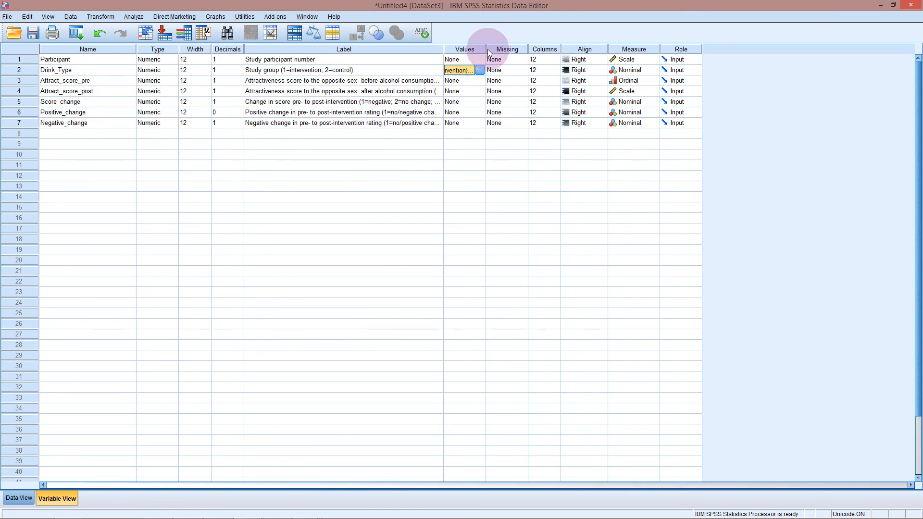
pyautogui.moveTo(486, 50); pyautogui.dragTo(525, 50)
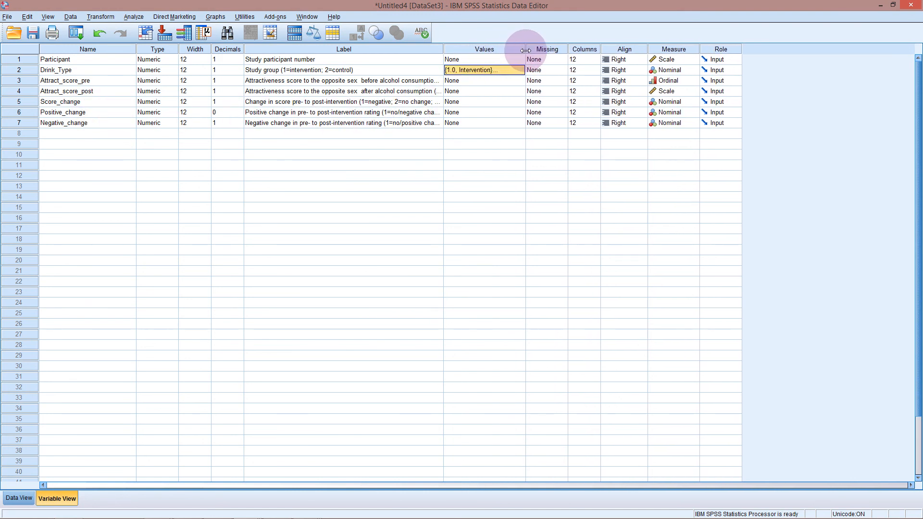